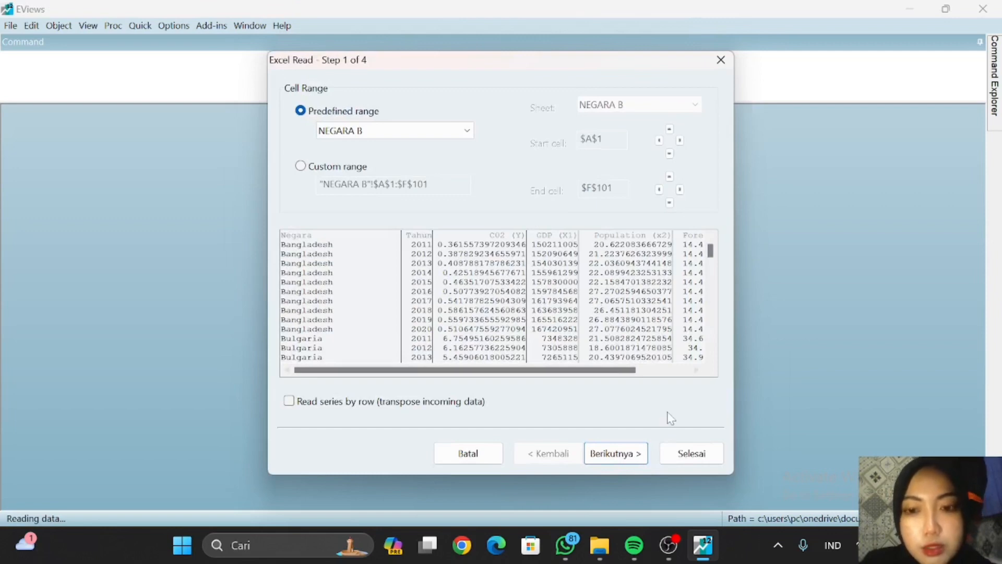
Step: Accept the NEGARA B range with one names-only header line, and rename the C02 (Y) column to C02
{"action": "left_click", "coordinate": [641, 458]}
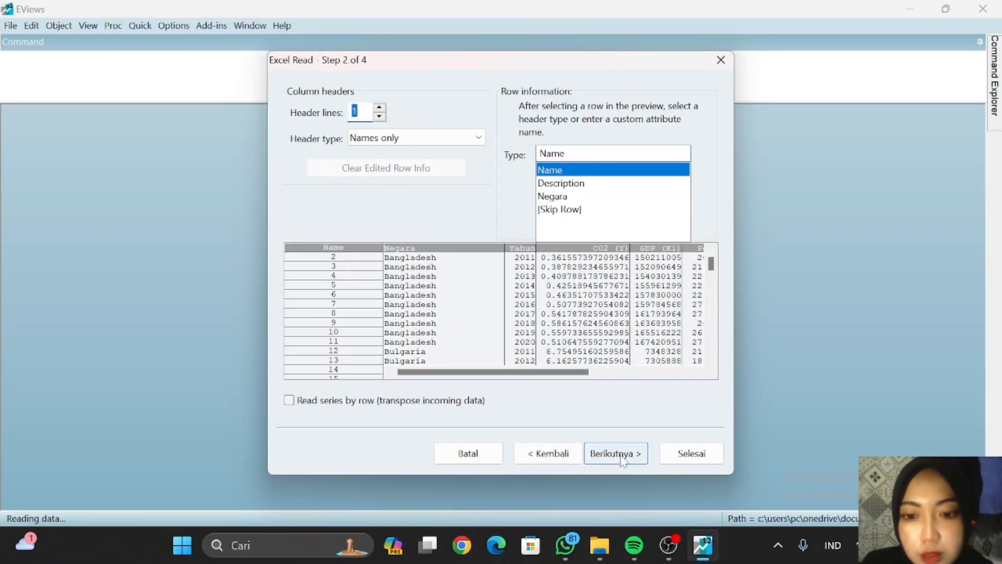
{"action": "left_click", "coordinate": [622, 454]}
{"action": "left_click", "coordinate": [504, 281]}
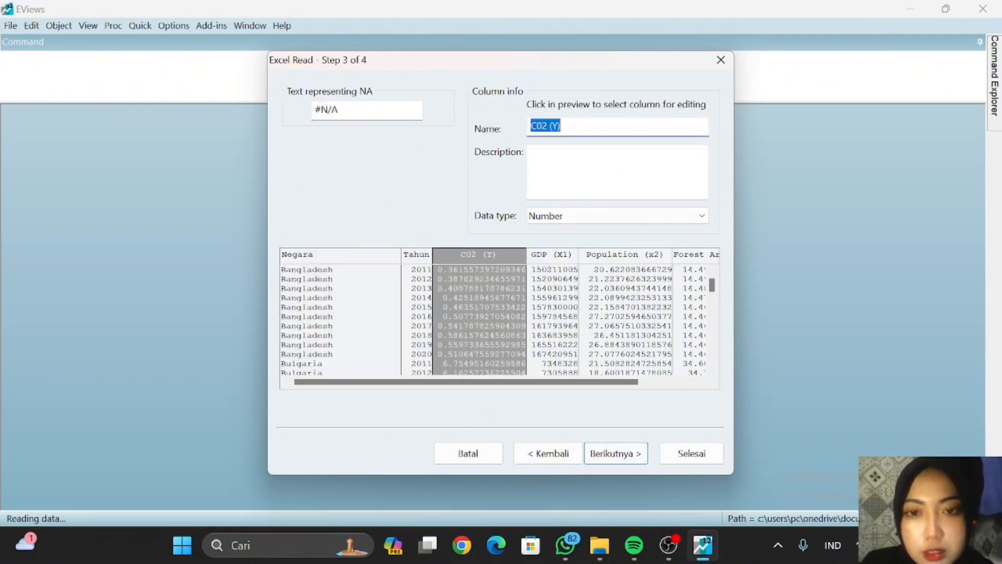
{"action": "left_click", "coordinate": [562, 125]}
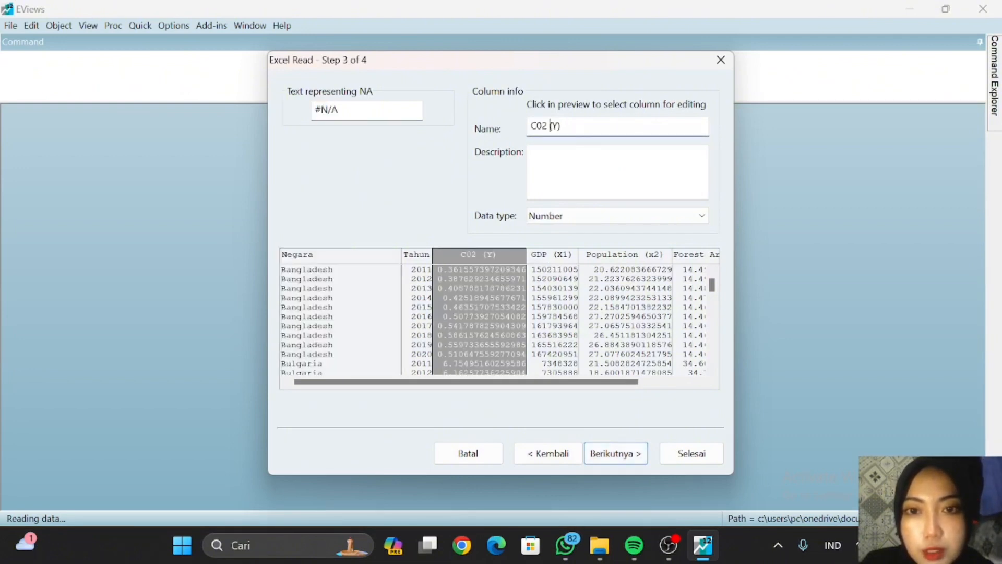
{"action": "key", "text": "shift+Left"}
{"action": "key", "text": "shift+Left"}
{"action": "key", "text": "shift+Left"}
{"action": "key", "text": "BackSpace"}
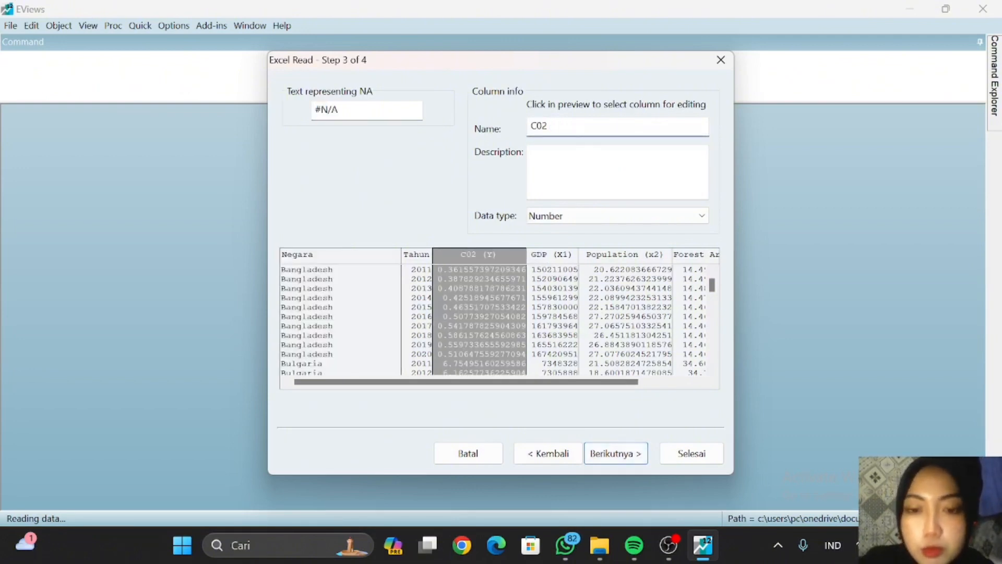
Step: Rename the GDP (X1) import column to GDP
{"action": "left_click", "coordinate": [555, 271]}
{"action": "left_click", "coordinate": [554, 126]}
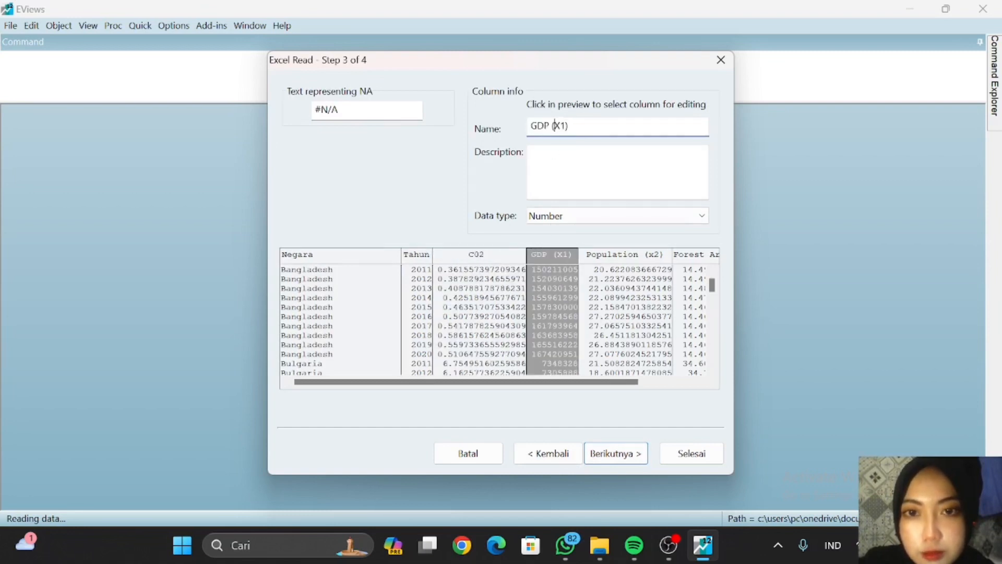
{"action": "key", "text": "shift+Right"}
{"action": "key", "text": "shift+Right"}
{"action": "key", "text": "shift+Right"}
{"action": "key", "text": "shift+Right"}
{"action": "key", "text": "shift+Right"}
{"action": "key", "text": "BackSpace"}
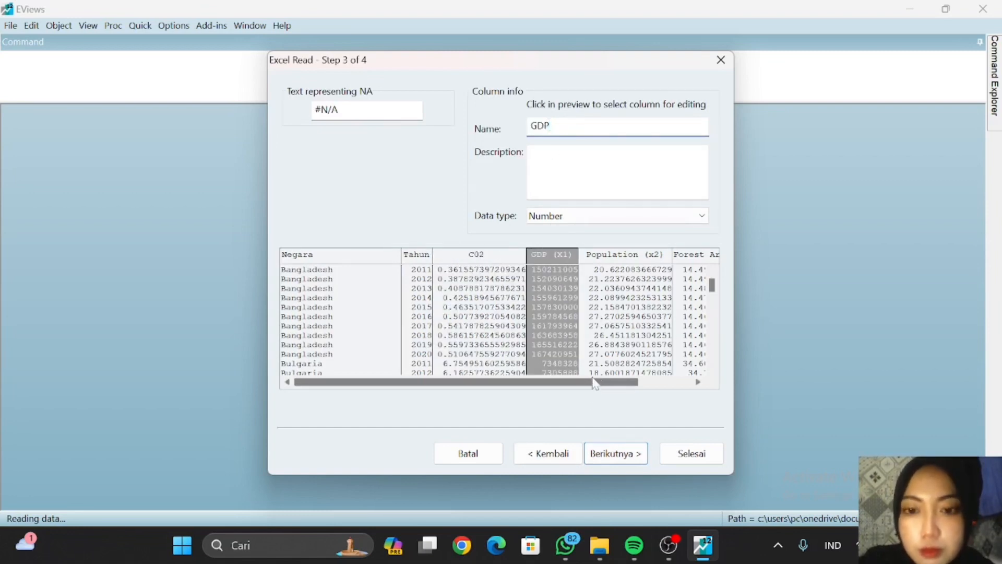
Step: Rename the Population (x2) import column to Population
{"action": "left_click", "coordinate": [598, 346]}
{"action": "left_click", "coordinate": [580, 126]}
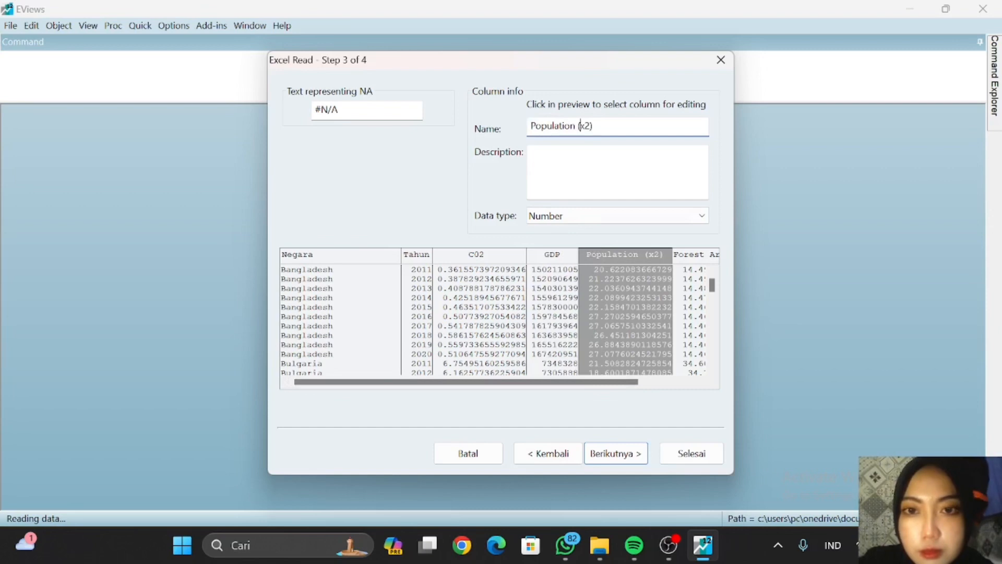
{"action": "key", "text": "shift+Right"}
{"action": "key", "text": "shift+Right"}
{"action": "key", "text": "shift+Right"}
{"action": "key", "text": "shift+Right"}
{"action": "key", "text": "shift+Right"}
{"action": "key", "text": "BackSpace"}
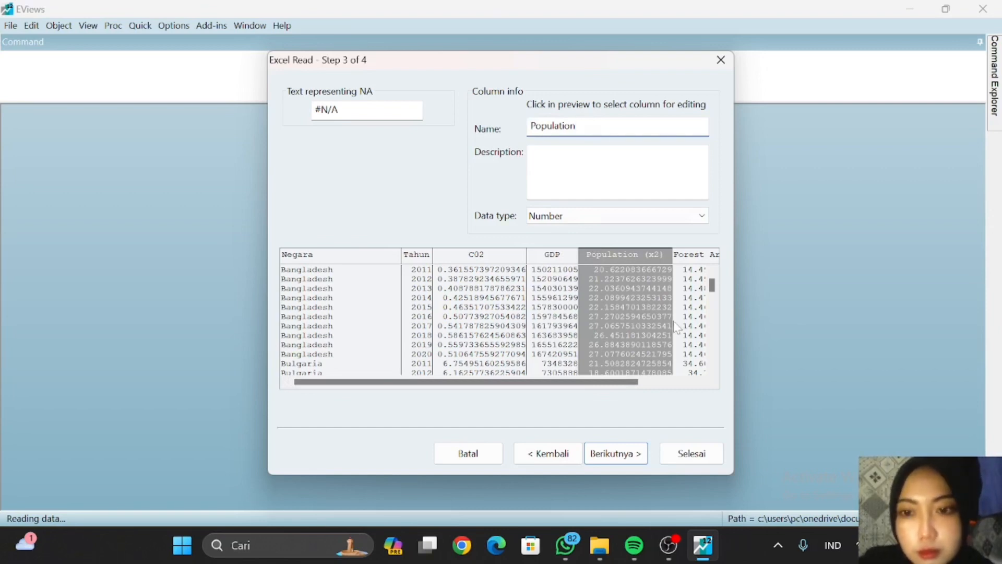
Step: Rename the Forest Area (X3) import column to Forest Area
{"action": "left_click", "coordinate": [678, 328]}
{"action": "left_click", "coordinate": [583, 125]}
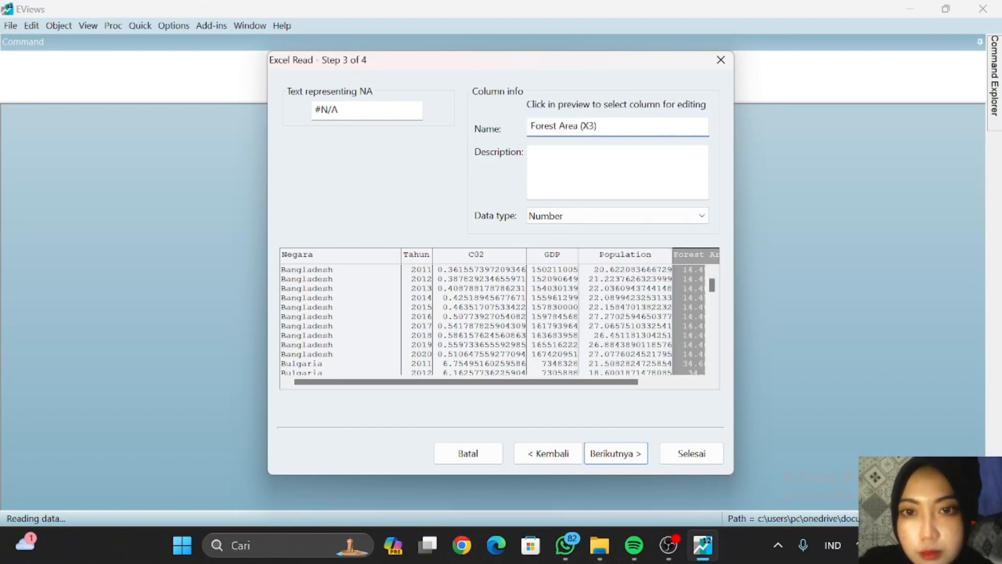
{"action": "key", "text": "shift+Right"}
{"action": "key", "text": "shift+Right"}
{"action": "key", "text": "shift+Right"}
{"action": "key", "text": "shift+Right"}
{"action": "key", "text": "shift+Right"}
{"action": "key", "text": "BackSpace"}
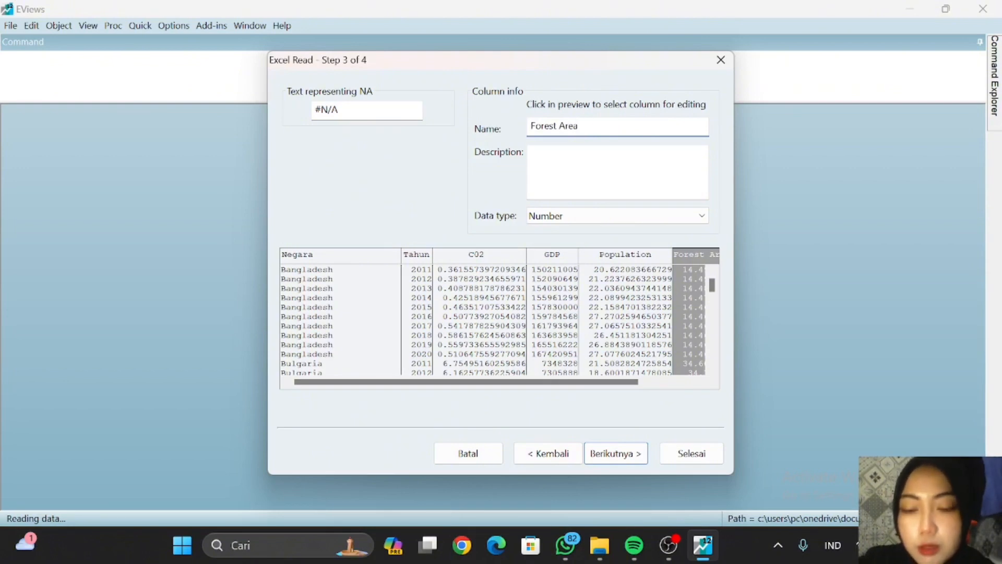
Step: Finish the import as a new Dated Panel workfile linked to the external source, and move the workfile window aside
{"action": "left_click", "coordinate": [635, 452]}
{"action": "left_click", "coordinate": [662, 460]}
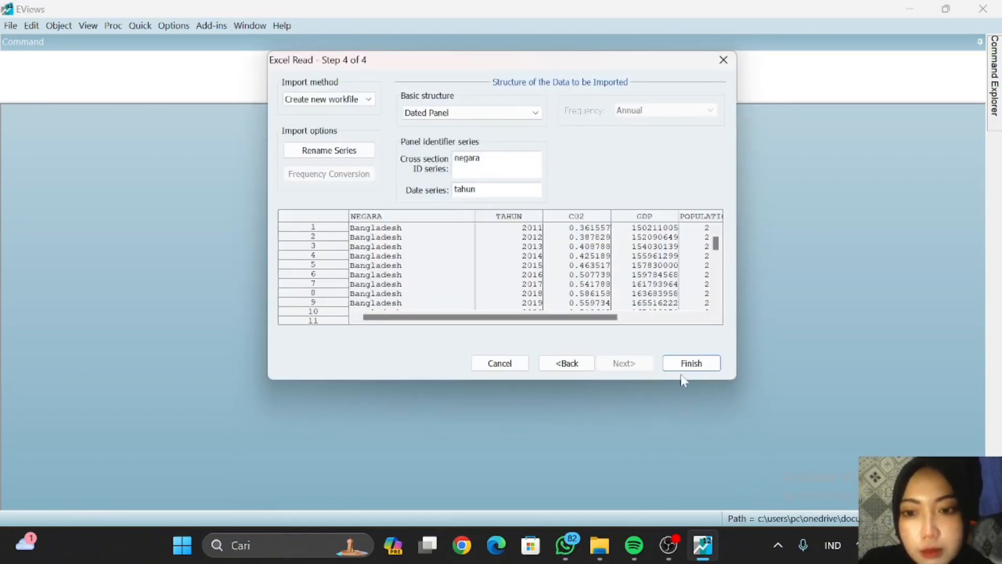
{"action": "left_click", "coordinate": [690, 366]}
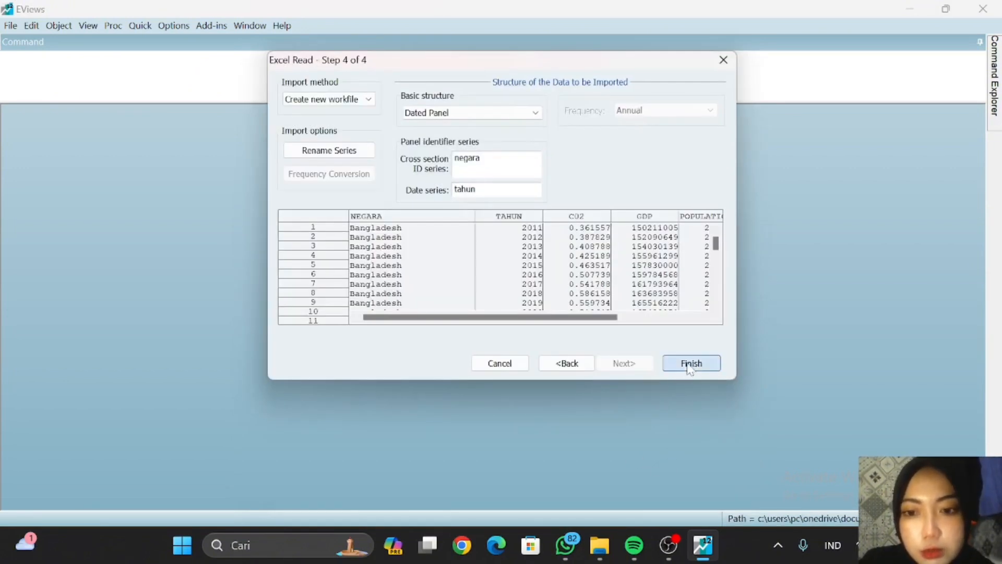
{"action": "left_click", "coordinate": [463, 288]}
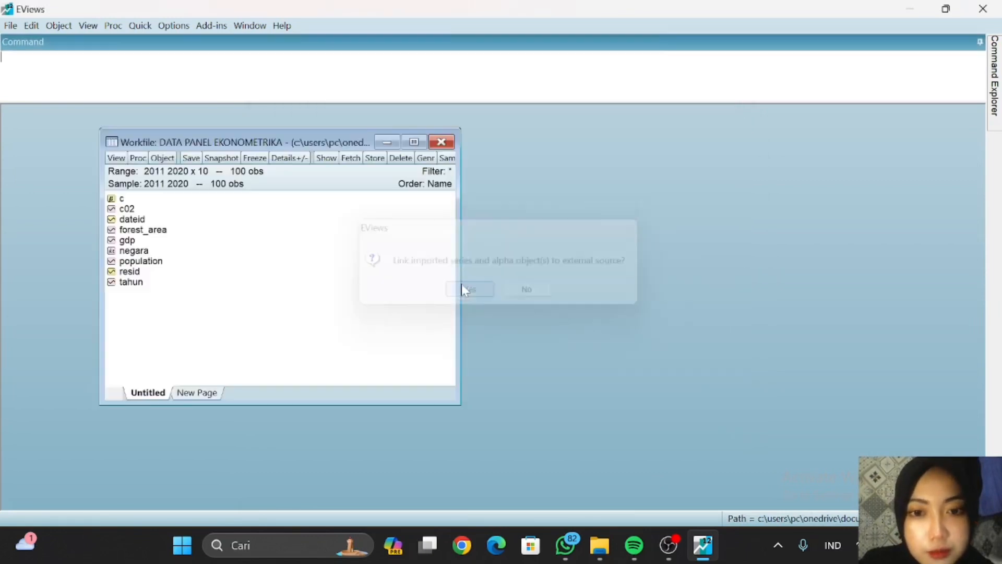
{"action": "left_click_drag", "start_coordinate": [238, 144], "coordinate": [157, 125]}
Step: Estimate the least squares equation "c02 c gdp population forest_area" for sample 2011 2020, and place its output beside the workfile
{"action": "left_click", "coordinate": [140, 25]}
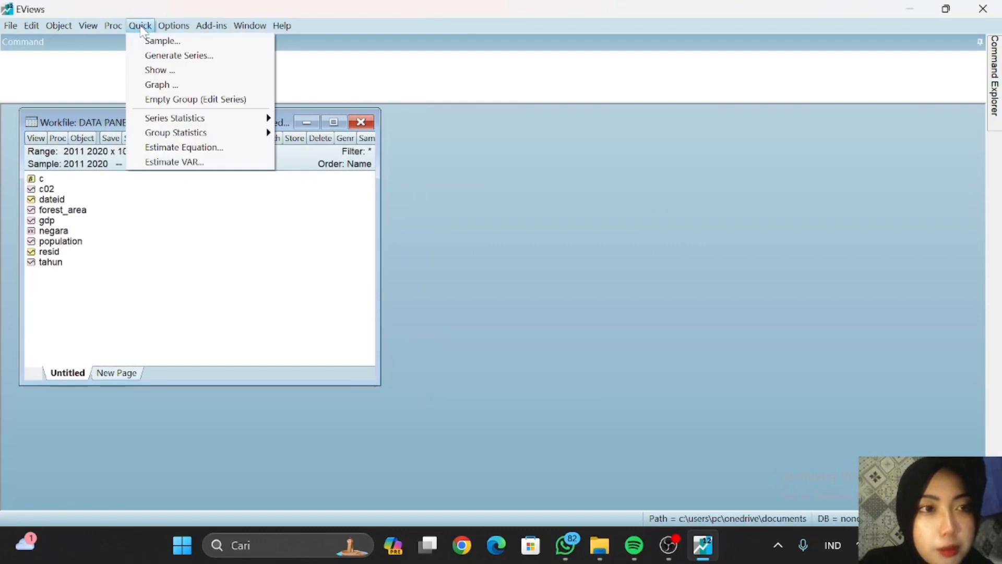
{"action": "left_click", "coordinate": [219, 141]}
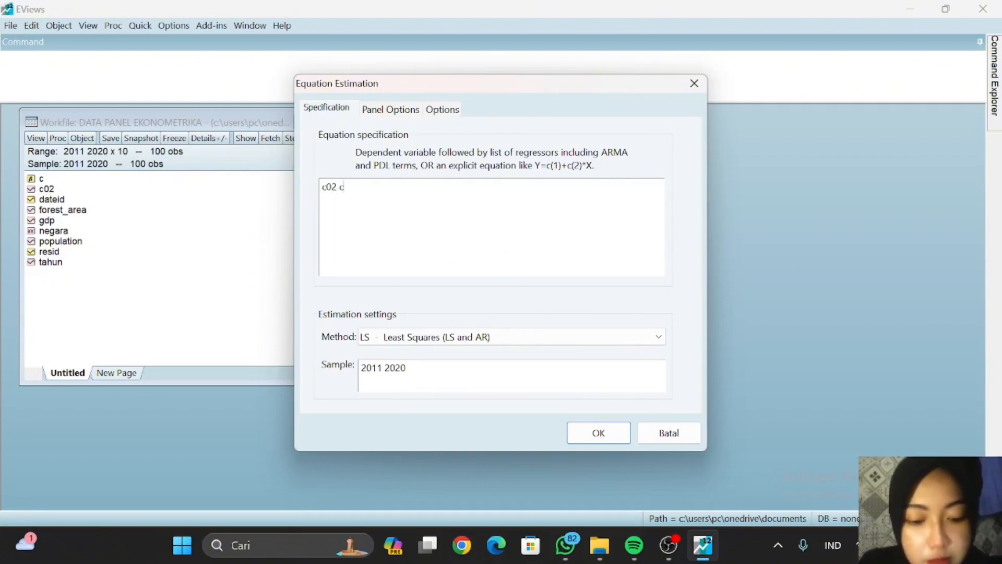
{"action": "type", "text": "gdp pop"}
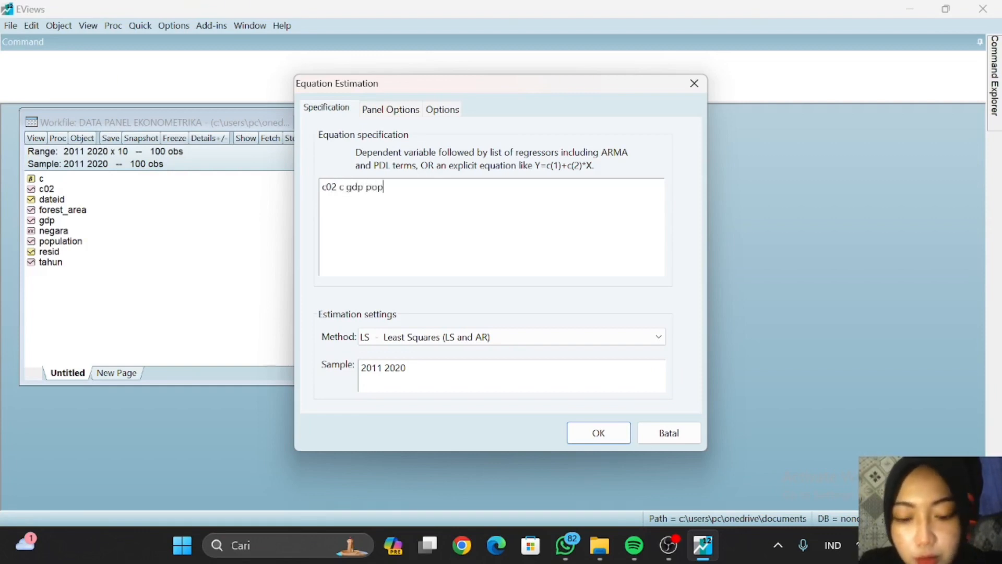
{"action": "type", "text": "ula"}
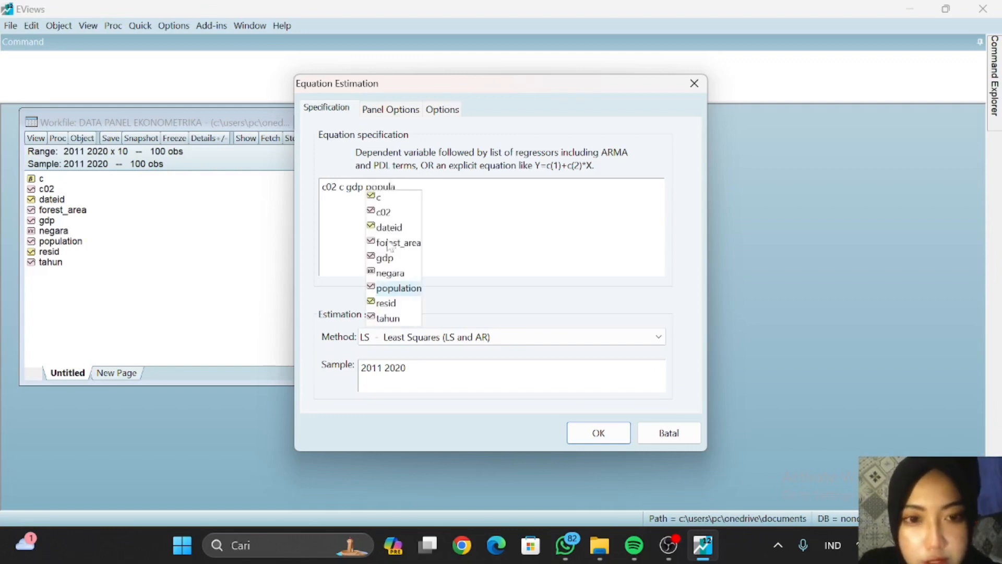
{"action": "left_click", "coordinate": [417, 286]}
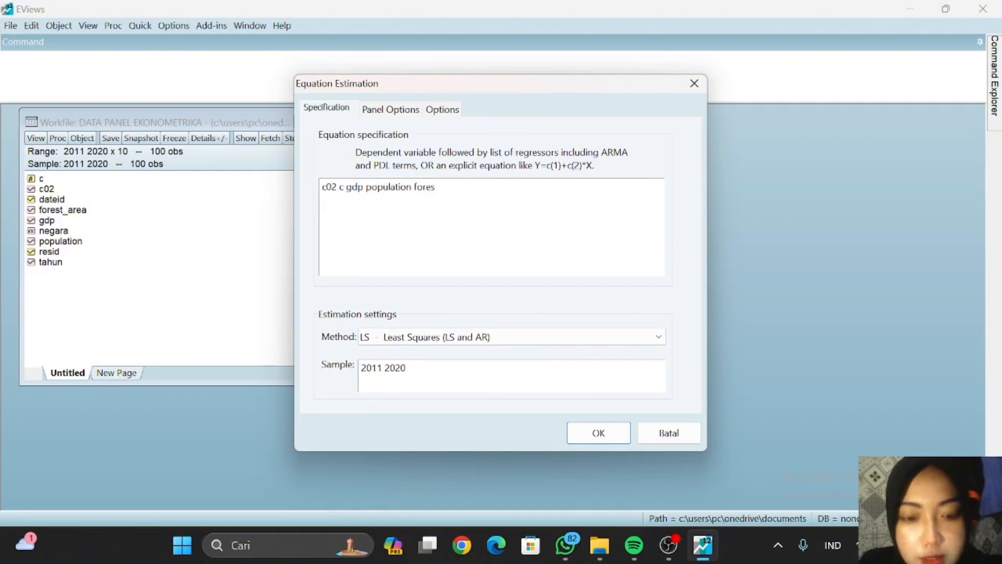
{"action": "type", "text": "fores"}
{"action": "key", "text": "Return"}
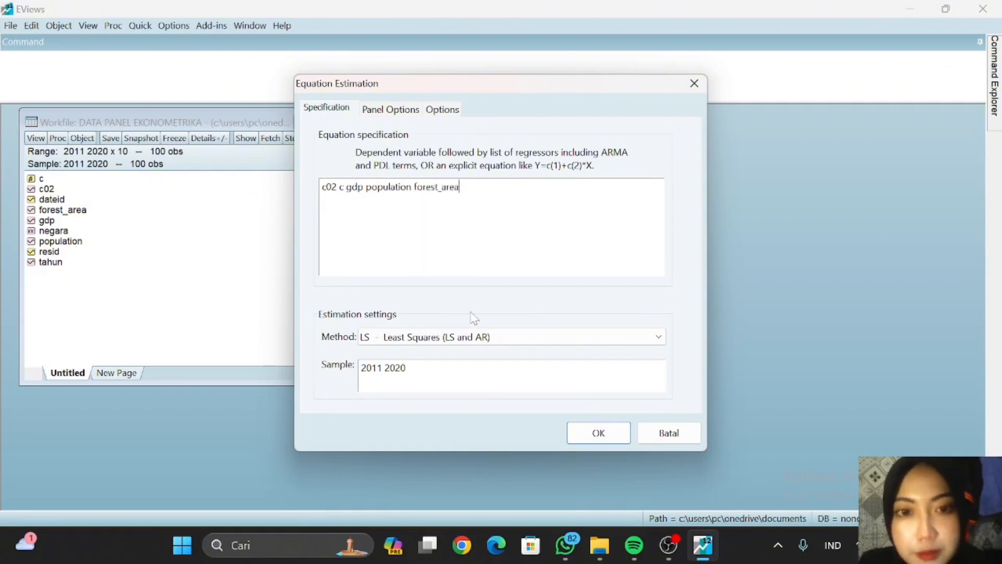
{"action": "left_click", "coordinate": [588, 433]}
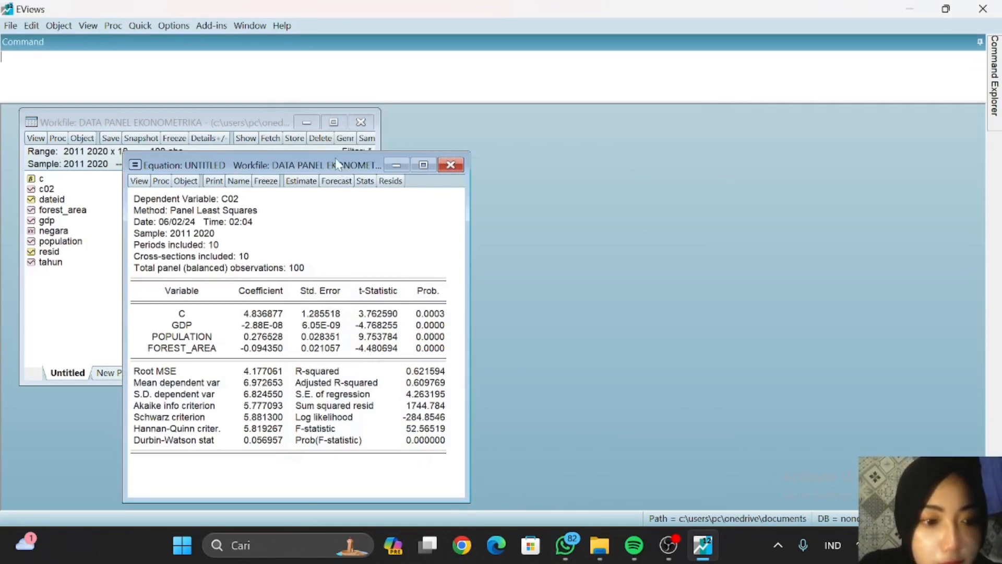
{"action": "left_click_drag", "start_coordinate": [294, 165], "coordinate": [582, 132]}
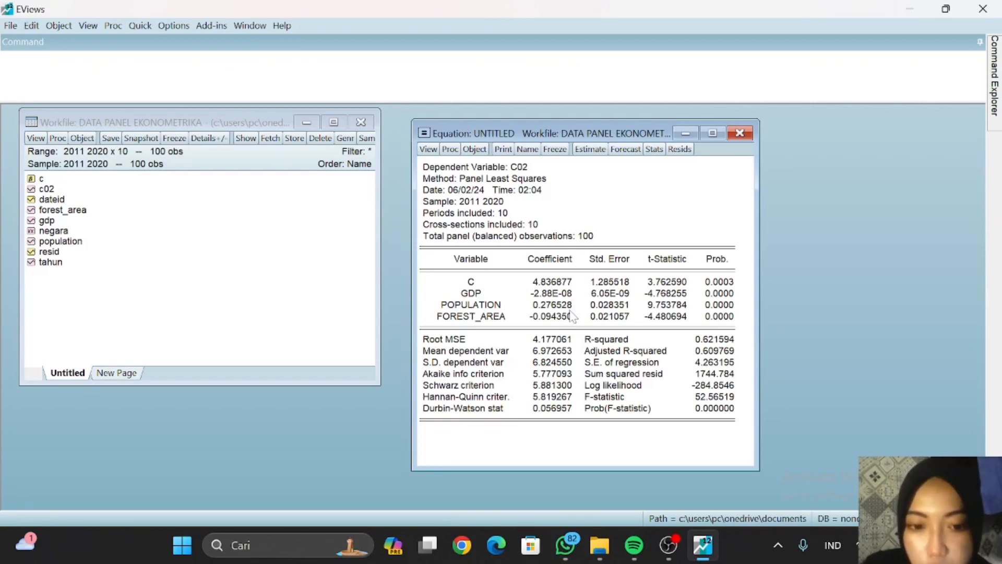
Step: Re-estimate the equation with Random cross-section effects and no period effects
{"action": "left_click", "coordinate": [582, 151]}
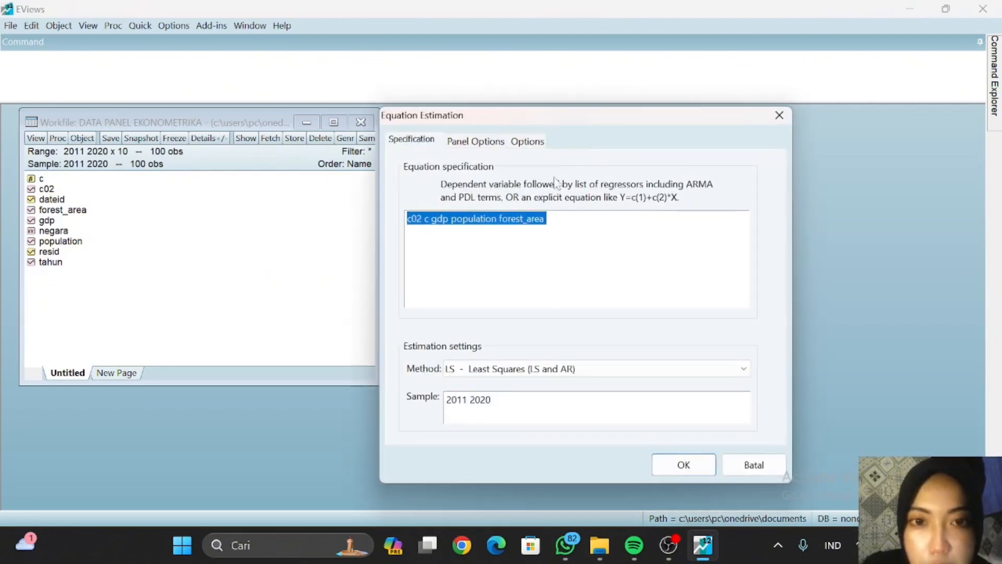
{"action": "left_click", "coordinate": [479, 139]}
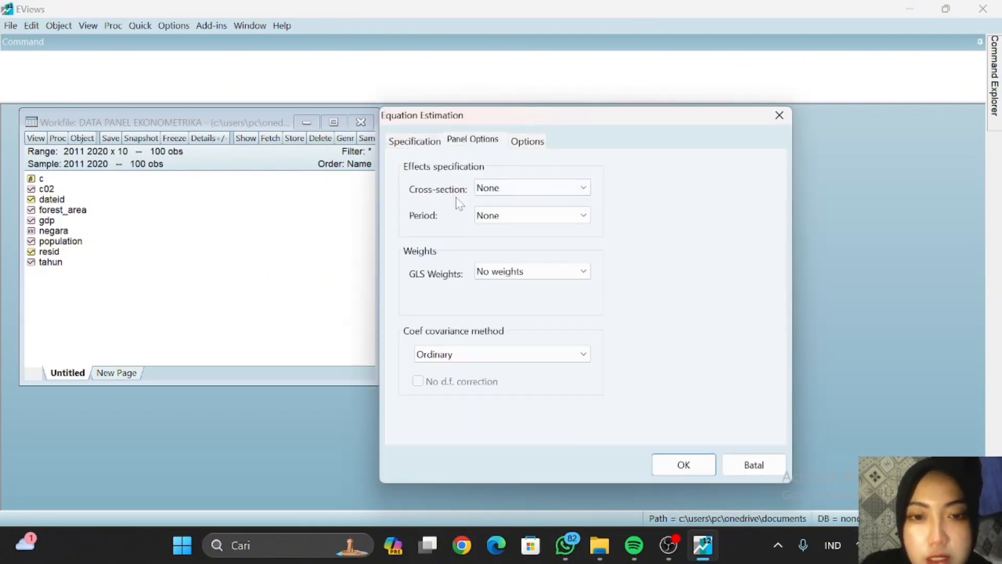
{"action": "left_click", "coordinate": [479, 189]}
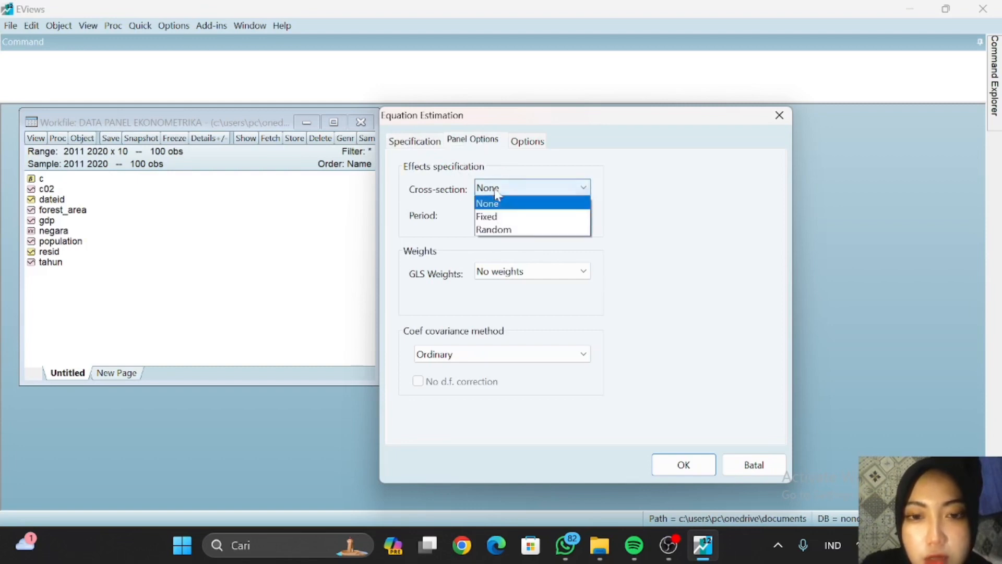
{"action": "left_click", "coordinate": [532, 233]}
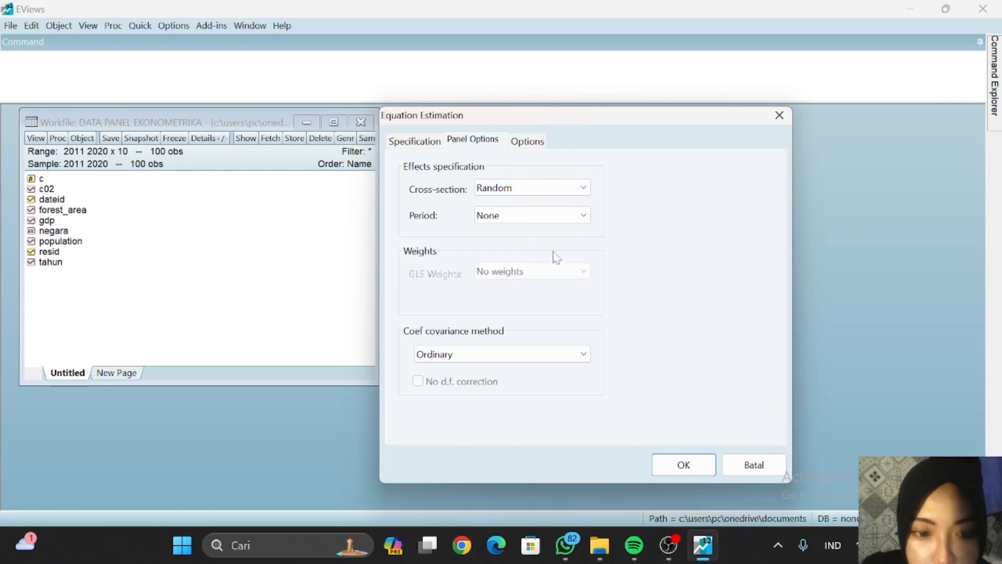
{"action": "left_click", "coordinate": [677, 473]}
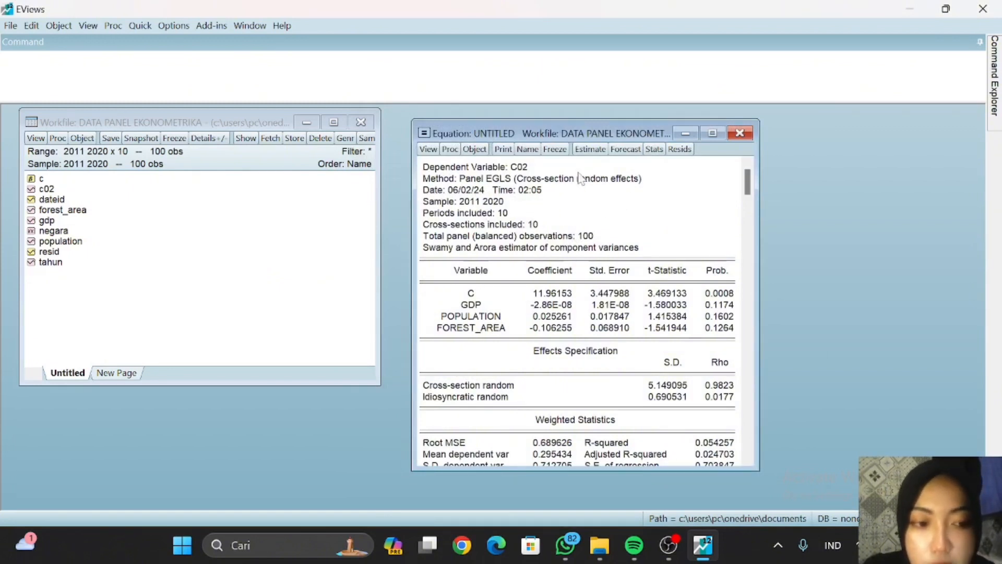
Step: Re-estimate the equation with Fixed cross-section effects and no period effects
{"action": "left_click", "coordinate": [591, 153]}
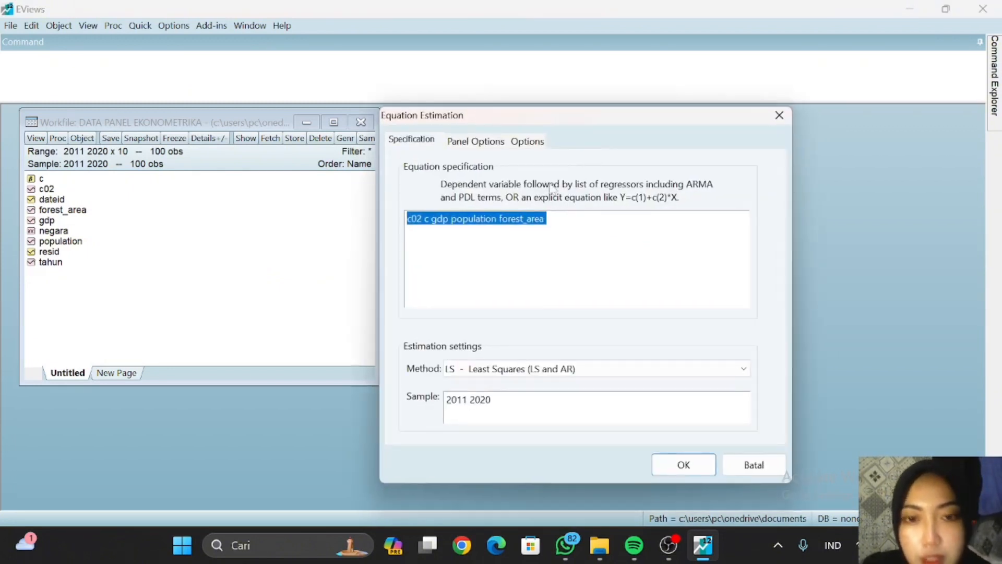
{"action": "left_click", "coordinate": [501, 151]}
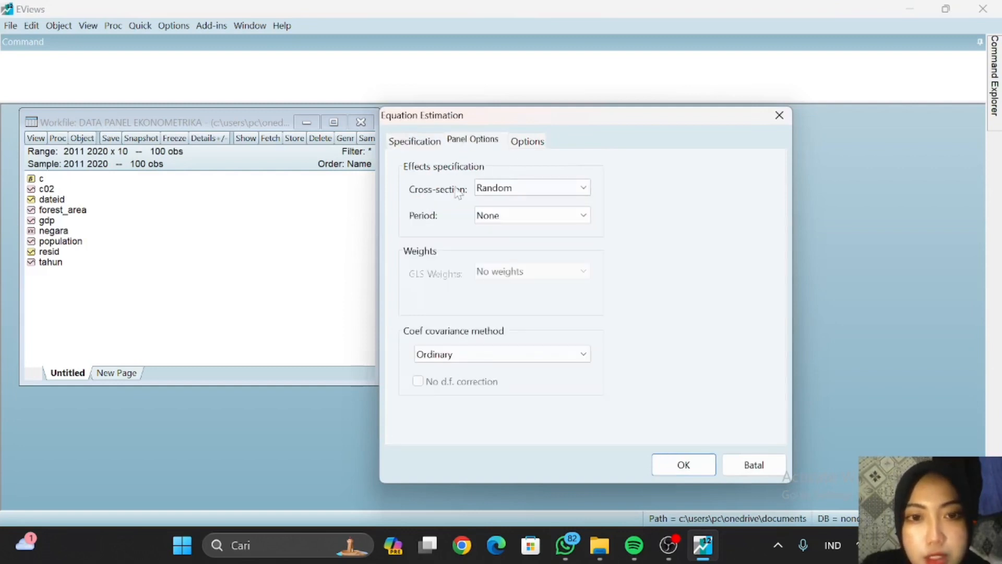
{"action": "left_click", "coordinate": [483, 190]}
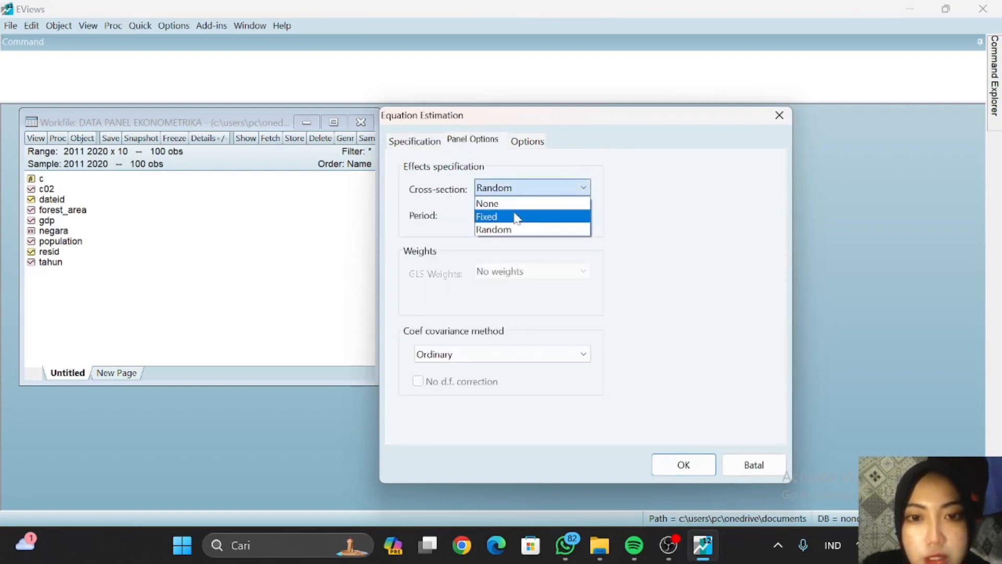
{"action": "left_click", "coordinate": [516, 217]}
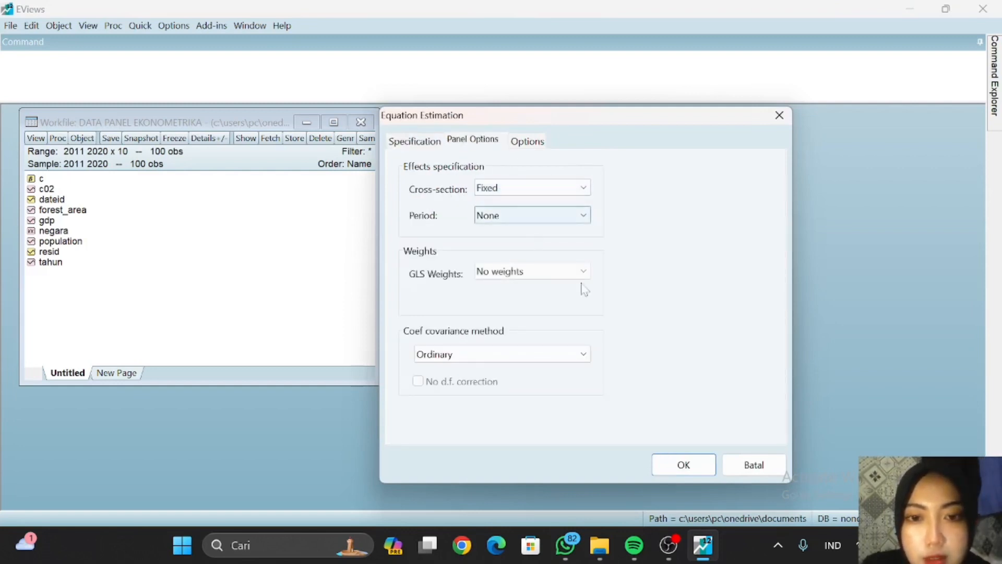
{"action": "left_click", "coordinate": [686, 465]}
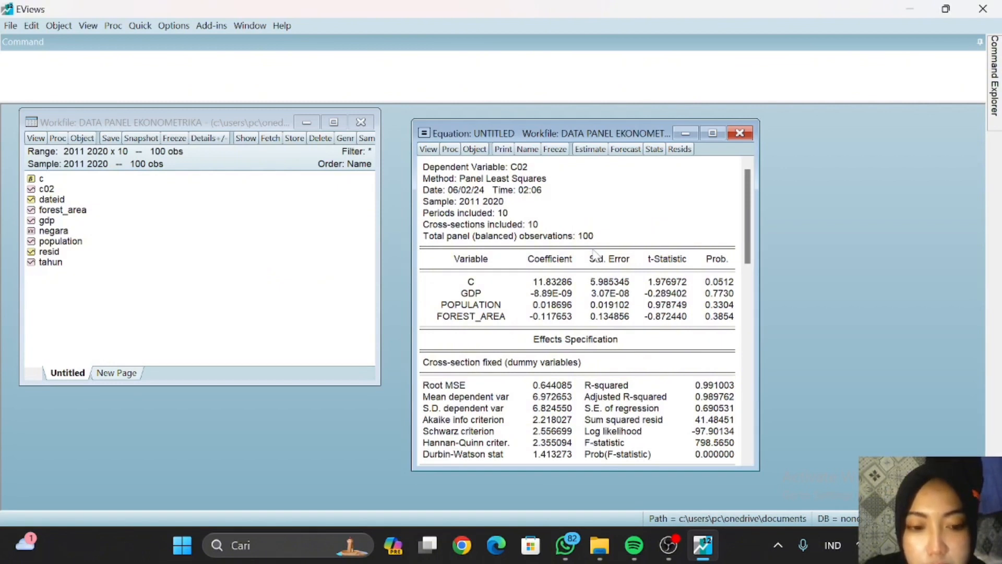
Step: Run the Redundant Fixed Effects - Likelihood Ratio test on the equation and select the Cross-section Chi-square probability
{"action": "left_click", "coordinate": [429, 149]}
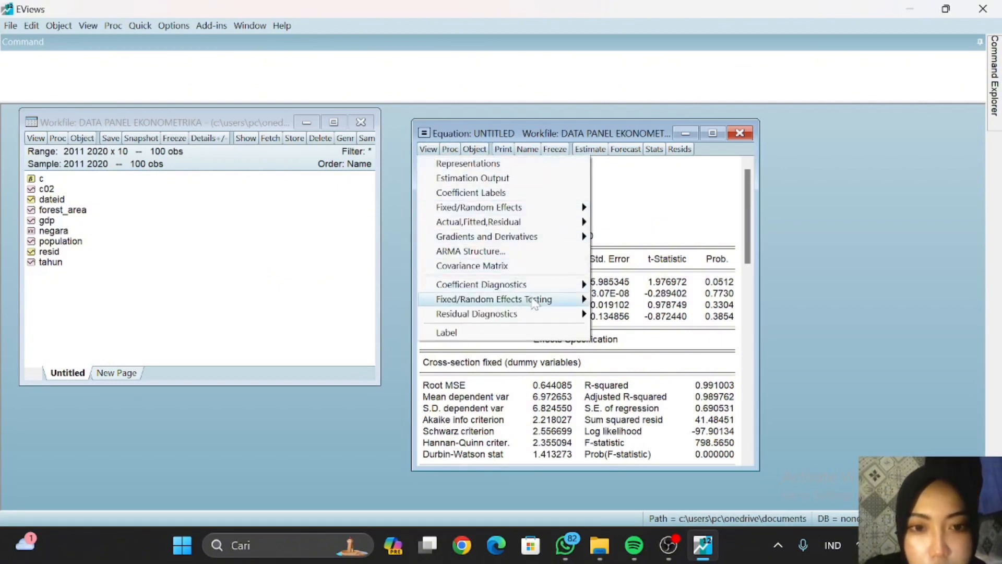
{"action": "mouse_move", "coordinate": [535, 303]}
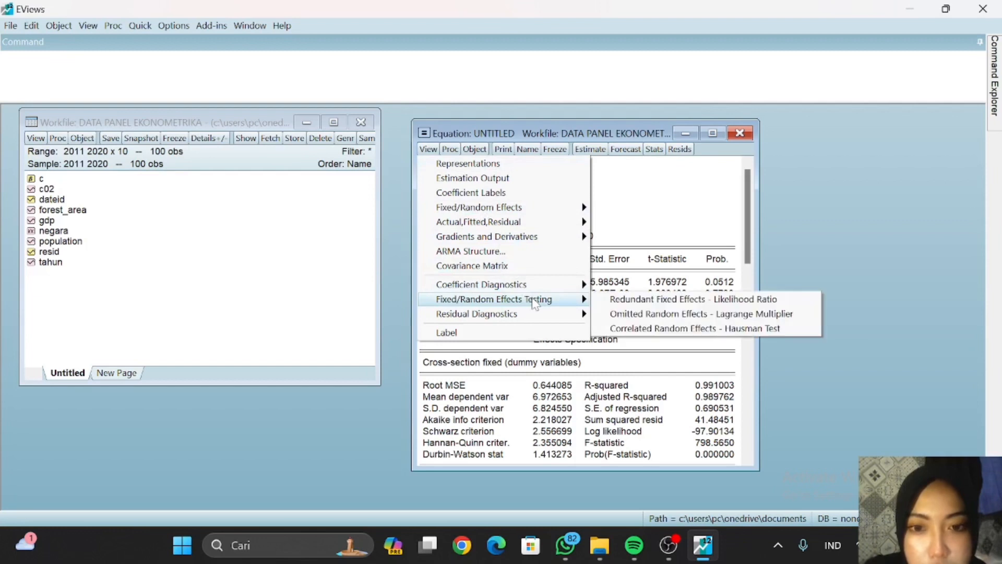
{"action": "left_click", "coordinate": [615, 303]}
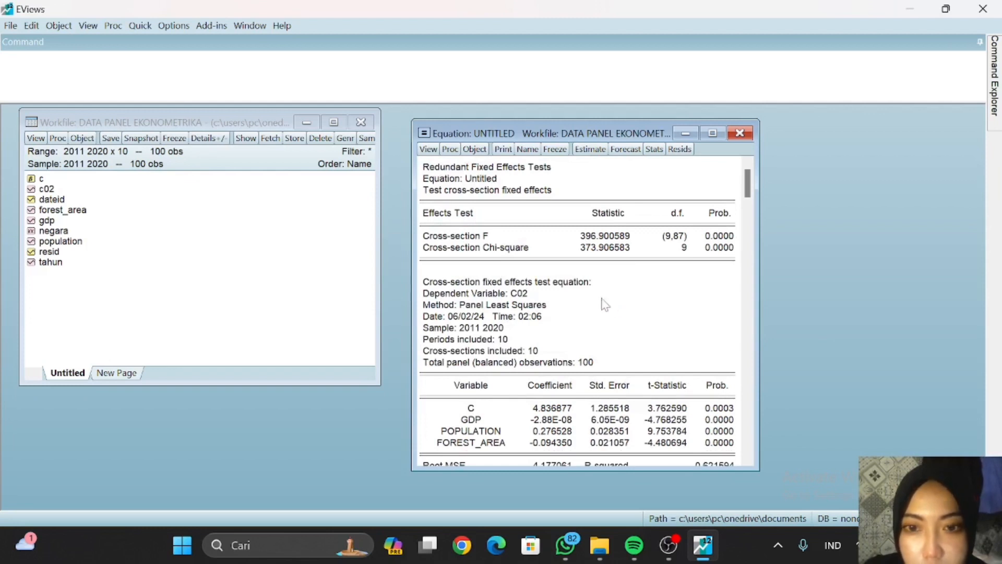
{"action": "left_click", "coordinate": [711, 252]}
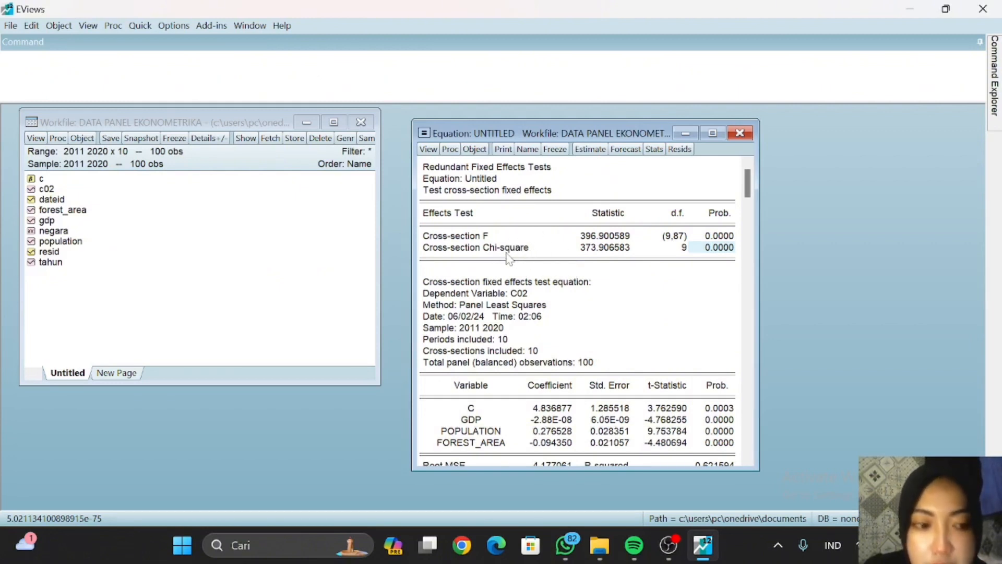
Step: Re-estimate the equation with Random cross-section effects and no period effects
{"action": "left_click", "coordinate": [590, 149]}
{"action": "left_click", "coordinate": [472, 141]}
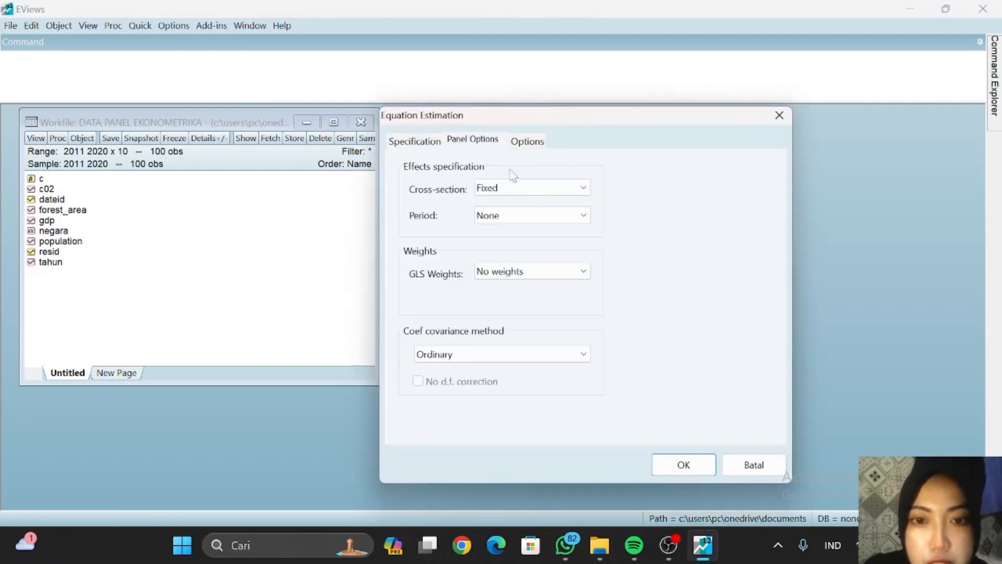
{"action": "left_click", "coordinate": [524, 189]}
{"action": "left_click", "coordinate": [528, 230]}
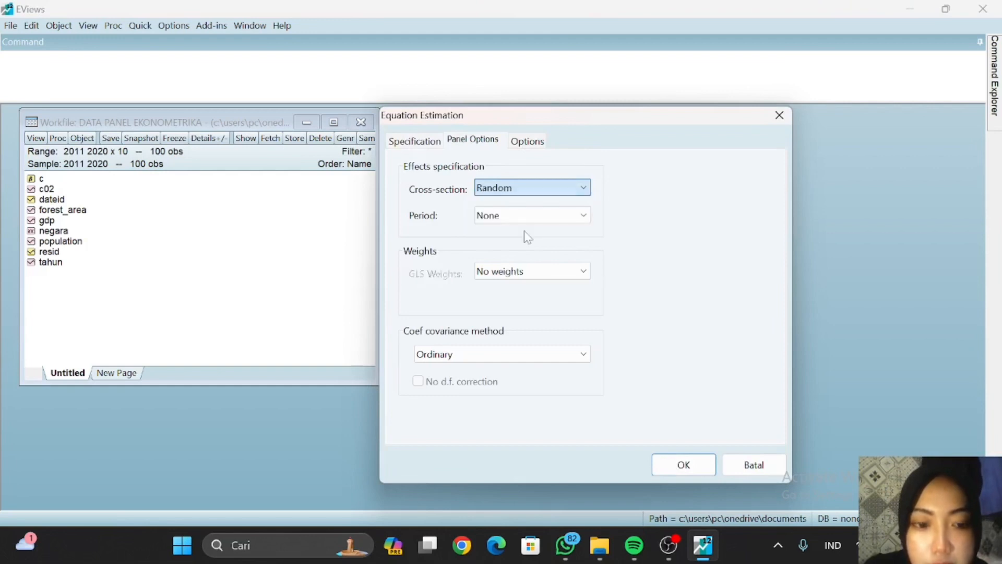
{"action": "left_click", "coordinate": [697, 462]}
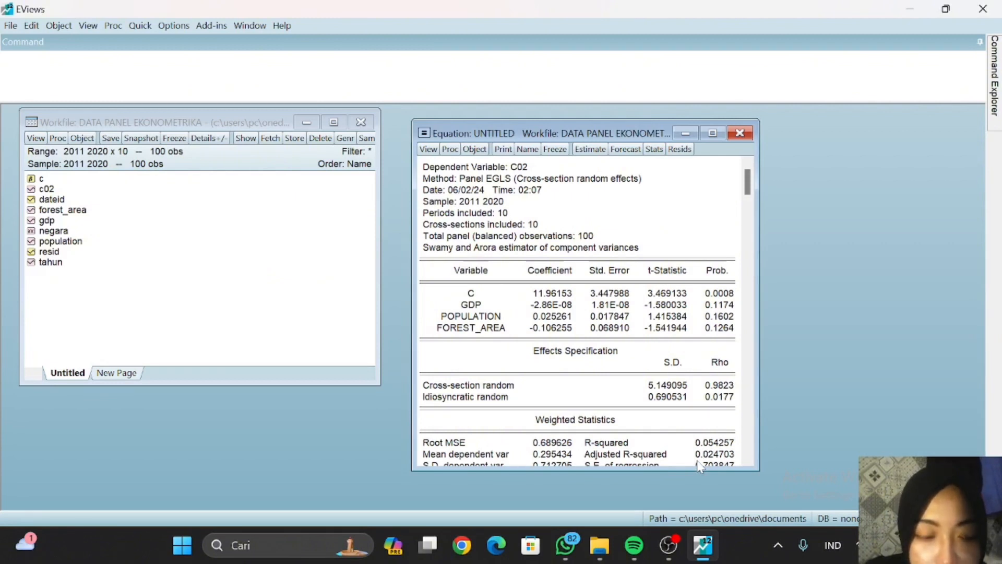
Step: Run the Correlated Random Effects - Hausman Test on the equation and select the Cross-section random probability
{"action": "left_click", "coordinate": [429, 150]}
{"action": "mouse_move", "coordinate": [494, 300]}
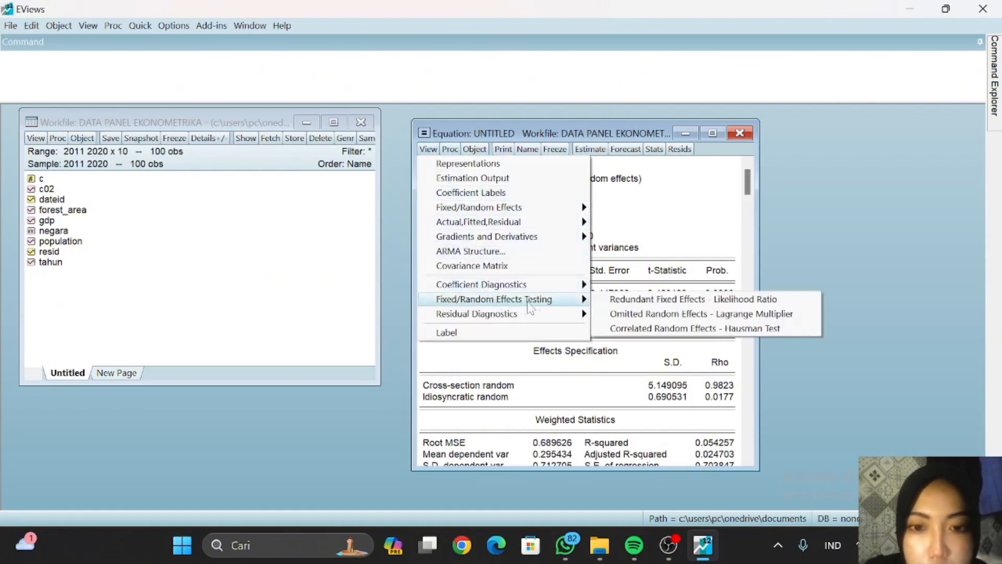
{"action": "left_click", "coordinate": [653, 330]}
{"action": "left_click", "coordinate": [717, 239]}
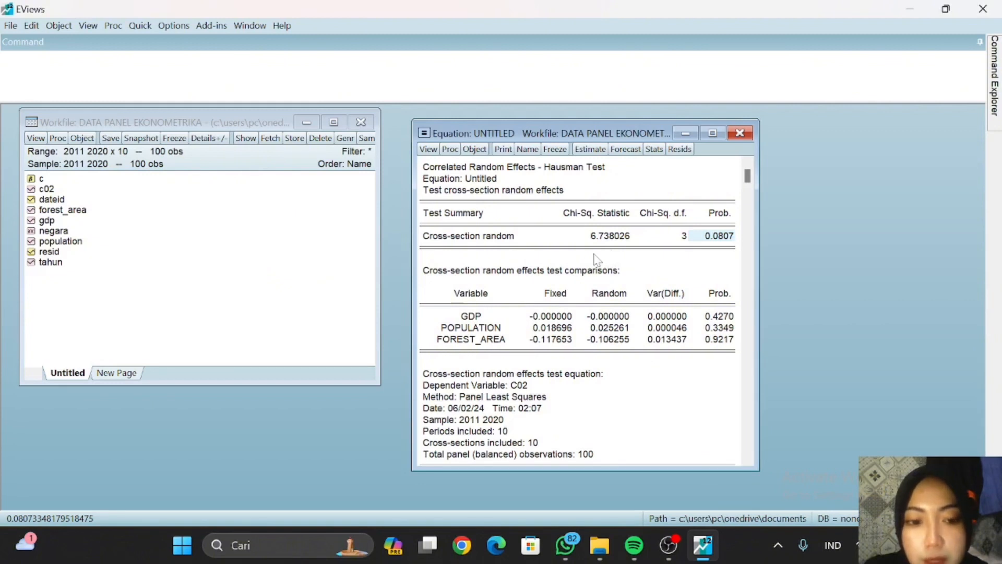
Step: Try to run the Omitted Random Effects - Lagrange Multiplier test on the random effects equation
{"action": "left_click", "coordinate": [426, 150]}
{"action": "mouse_move", "coordinate": [516, 299]}
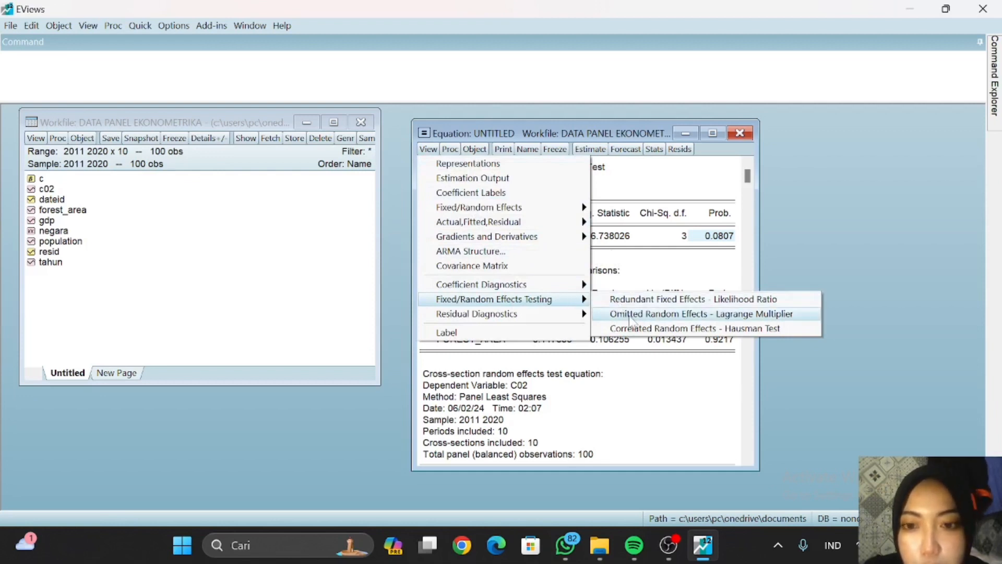
{"action": "left_click", "coordinate": [698, 316]}
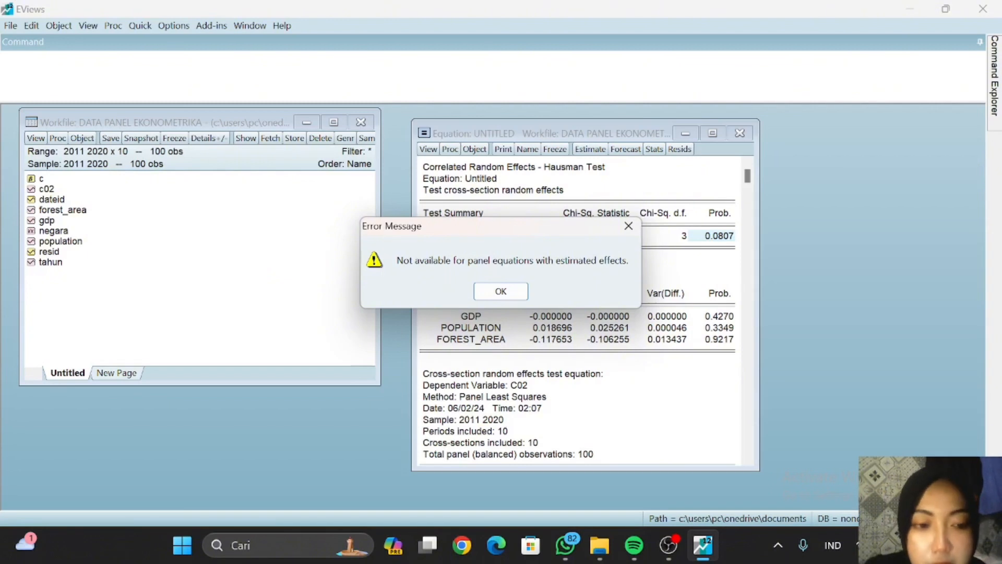
{"action": "left_click", "coordinate": [498, 291]}
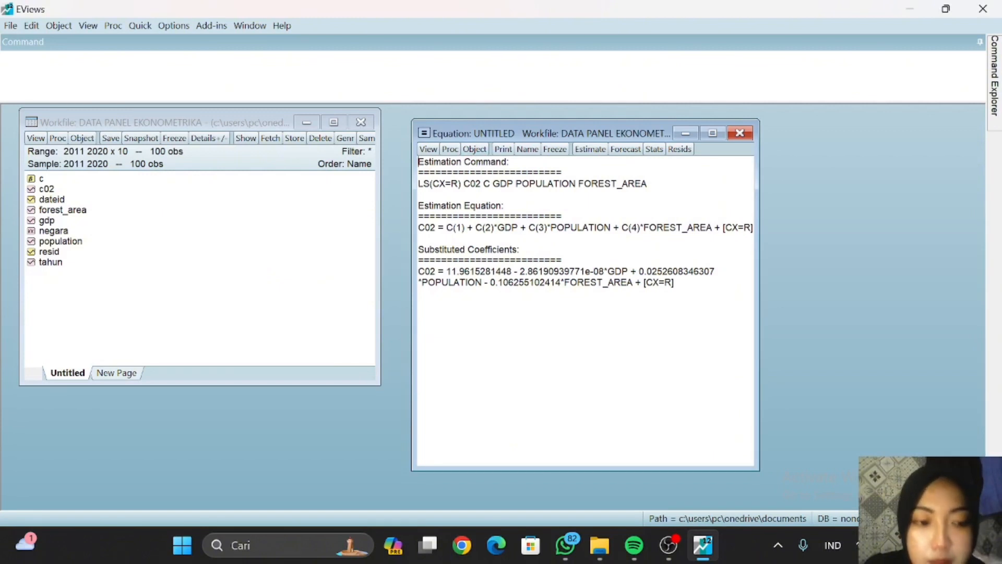
Step: Estimate the equation again with cross-section effects set to Random and period effects set to None
{"action": "left_click", "coordinate": [589, 150]}
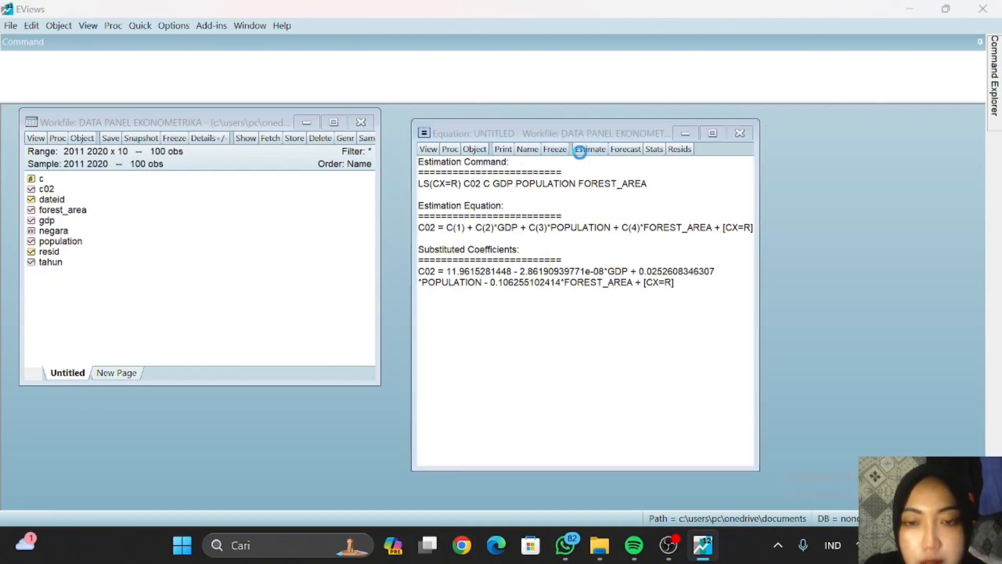
{"action": "left_click", "coordinate": [487, 141]}
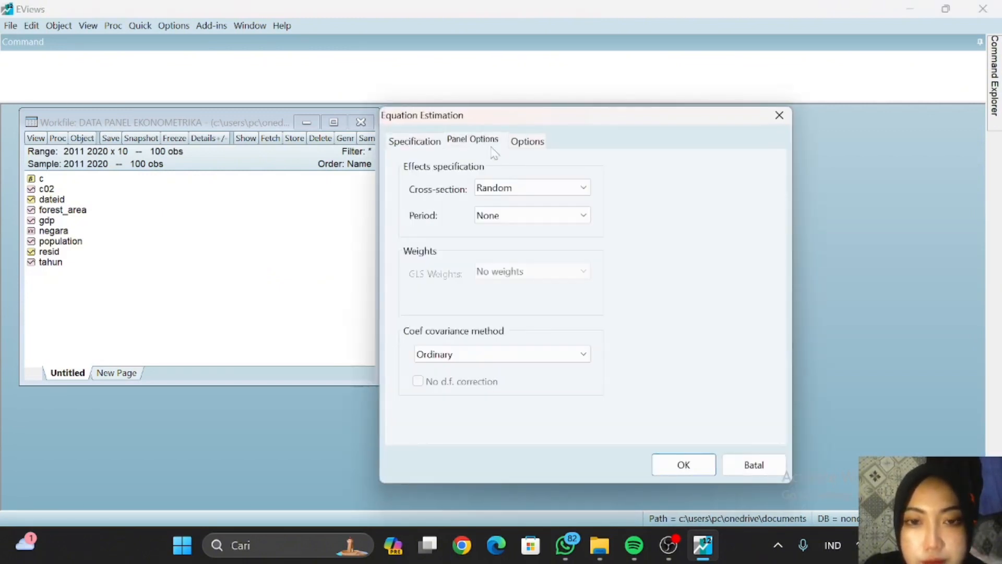
{"action": "left_click", "coordinate": [502, 189]}
{"action": "left_click", "coordinate": [525, 229]}
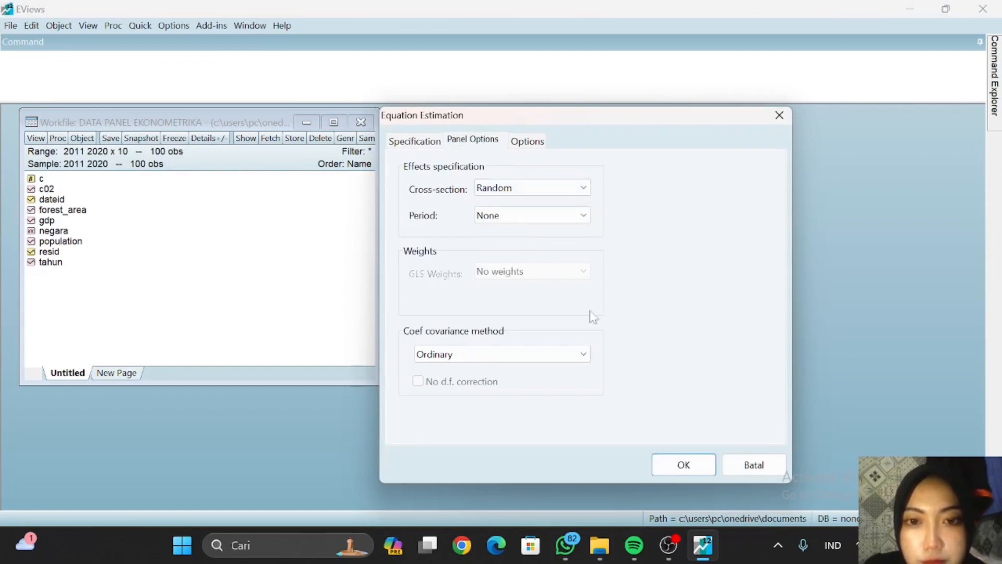
{"action": "left_click", "coordinate": [685, 459]}
Step: Run the Hausman Test again on the re-estimated random effects equation and select its Cross-section random probability
{"action": "left_click", "coordinate": [428, 148]}
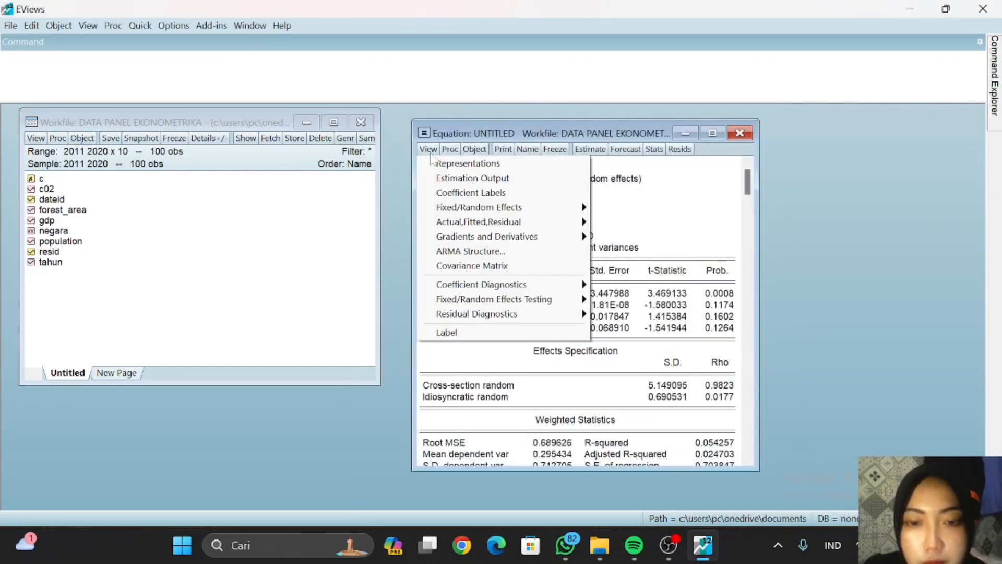
{"action": "mouse_move", "coordinate": [569, 299]}
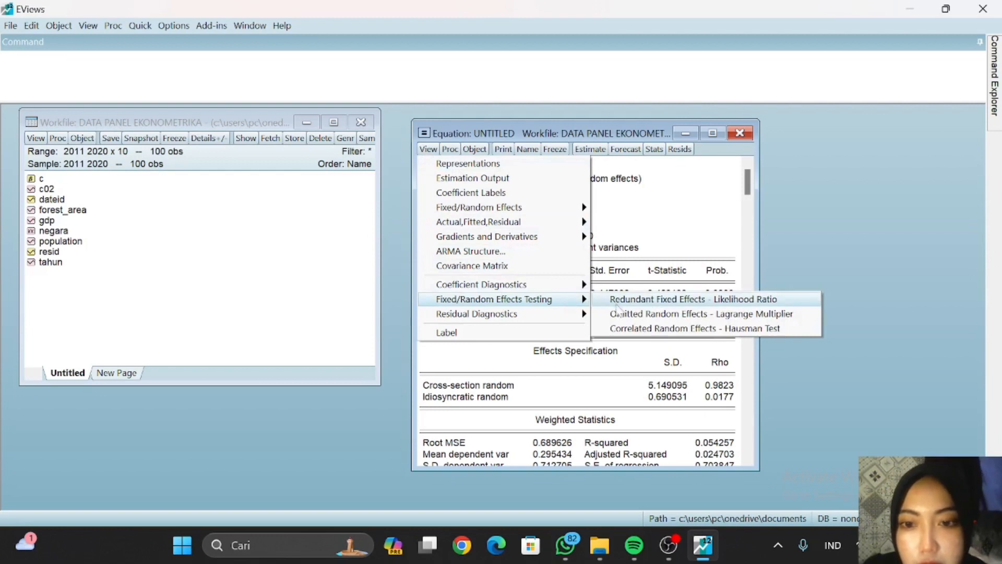
{"action": "left_click", "coordinate": [627, 328]}
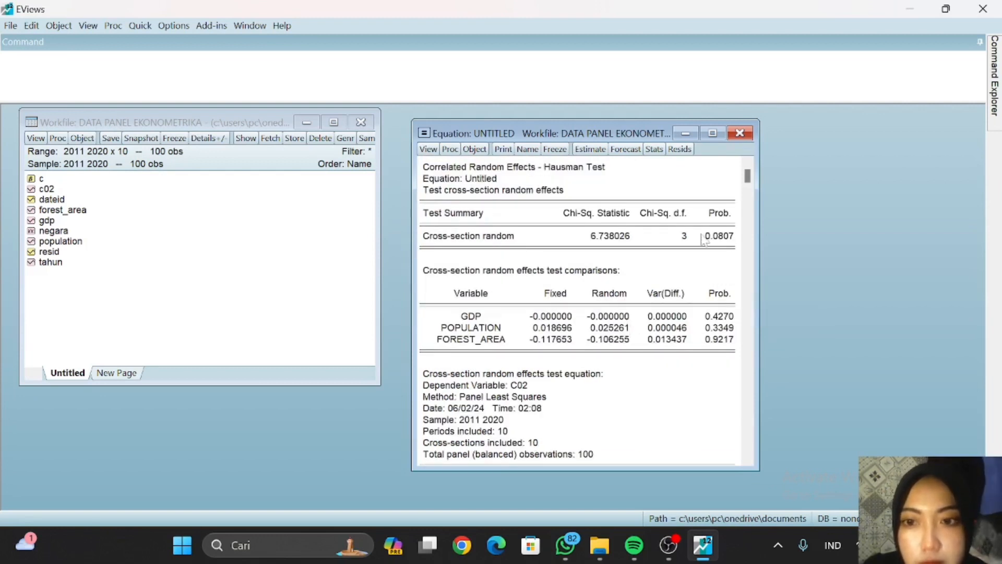
{"action": "left_click", "coordinate": [705, 237]}
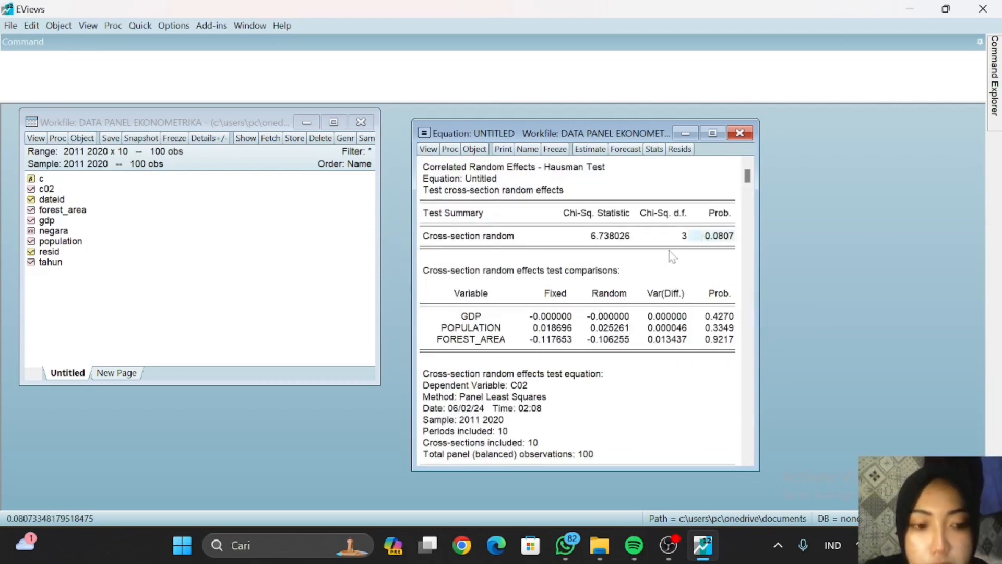